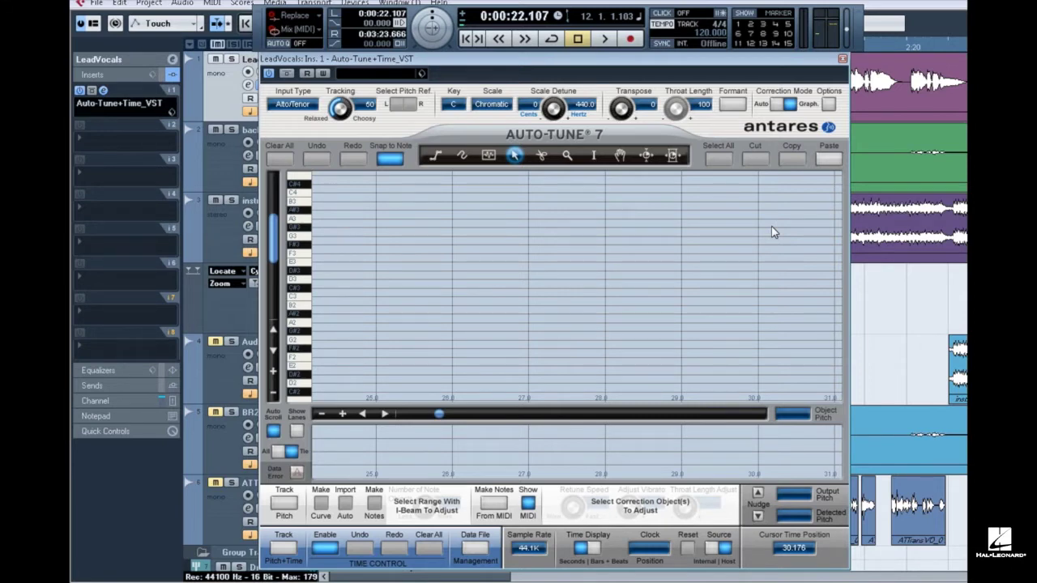
# Step: In the Options dialog, bind the '0' key to Toggle: Show Output Curves
pyautogui.click(827, 105)
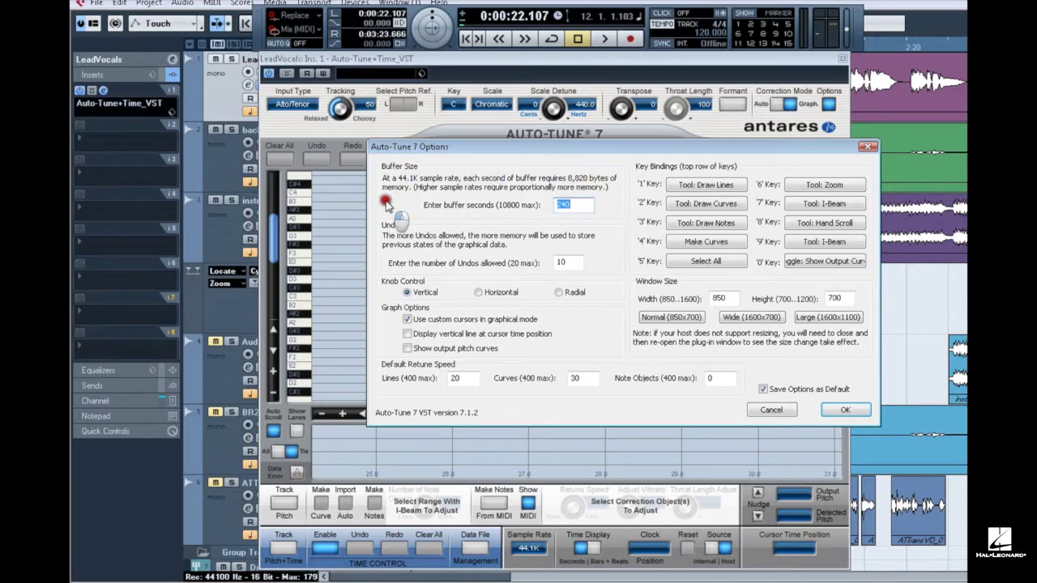
pyautogui.click(580, 208)
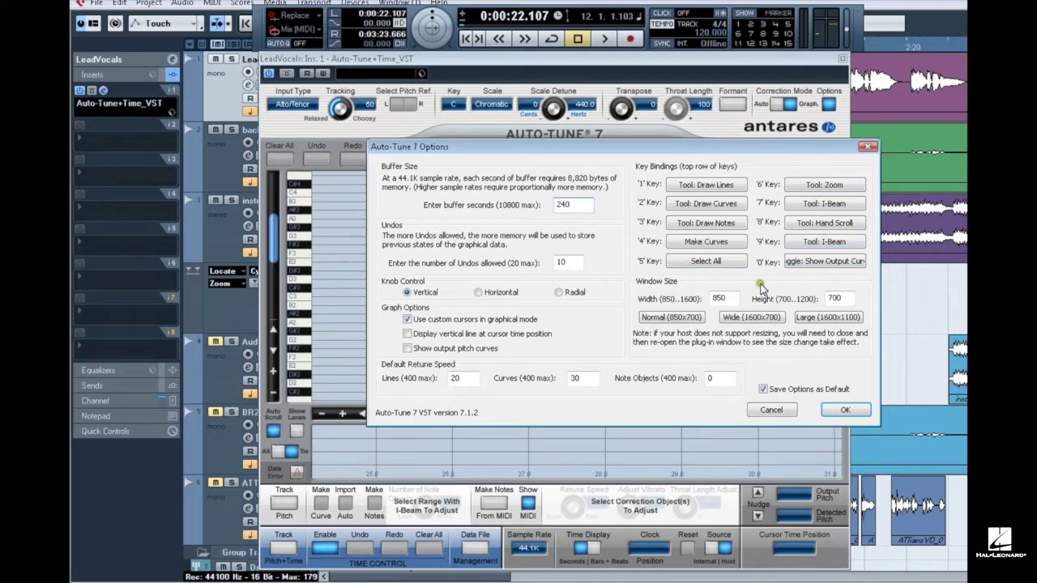
pyautogui.click(827, 264)
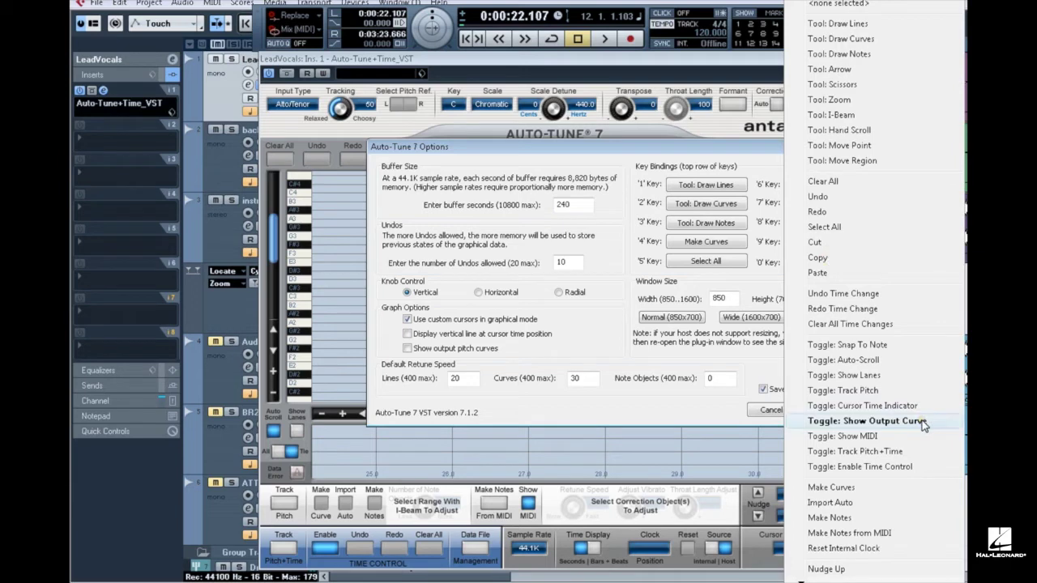
pyautogui.click(923, 422)
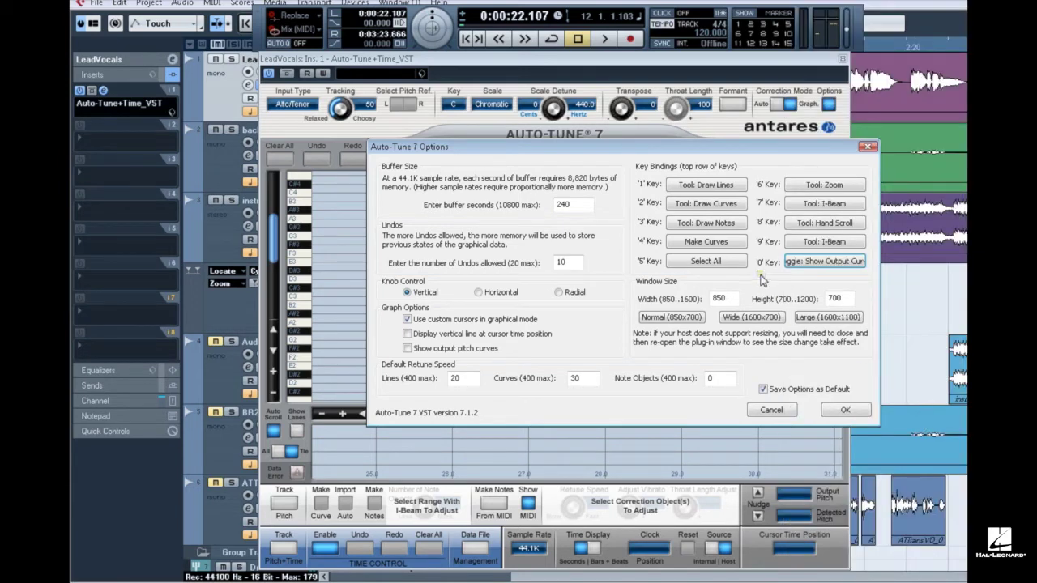
# Step: Close Options, track the vocal's pitch during Cubase playback, and zoom onto the opening notes
pyautogui.click(845, 412)
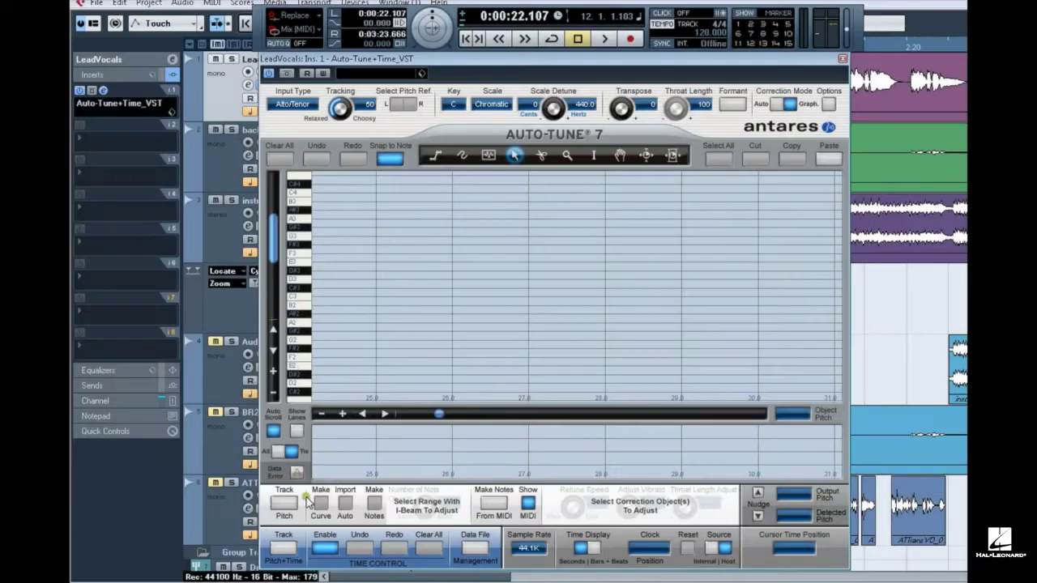
pyautogui.click(290, 503)
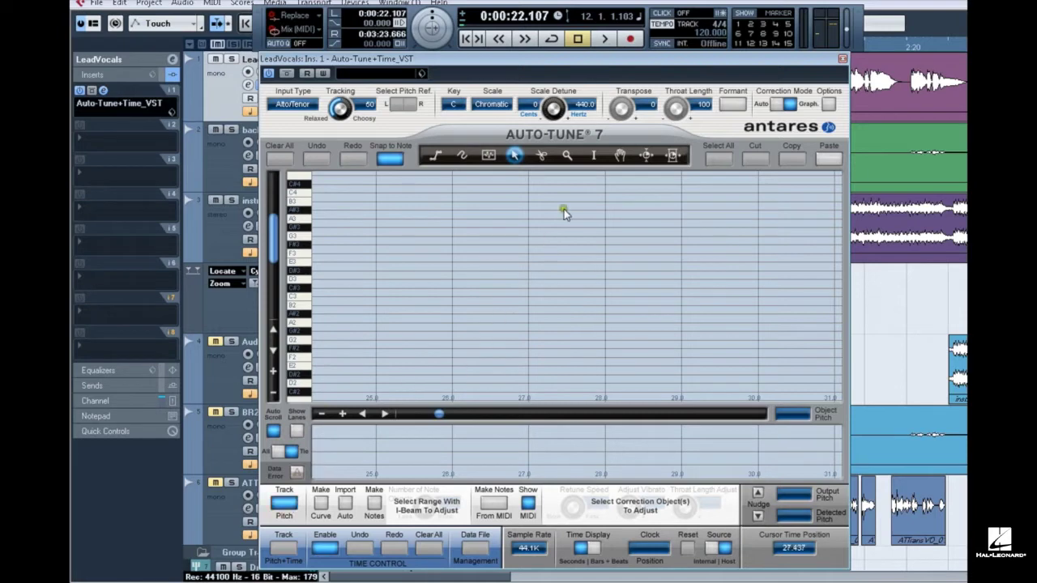
pyautogui.click(631, 39)
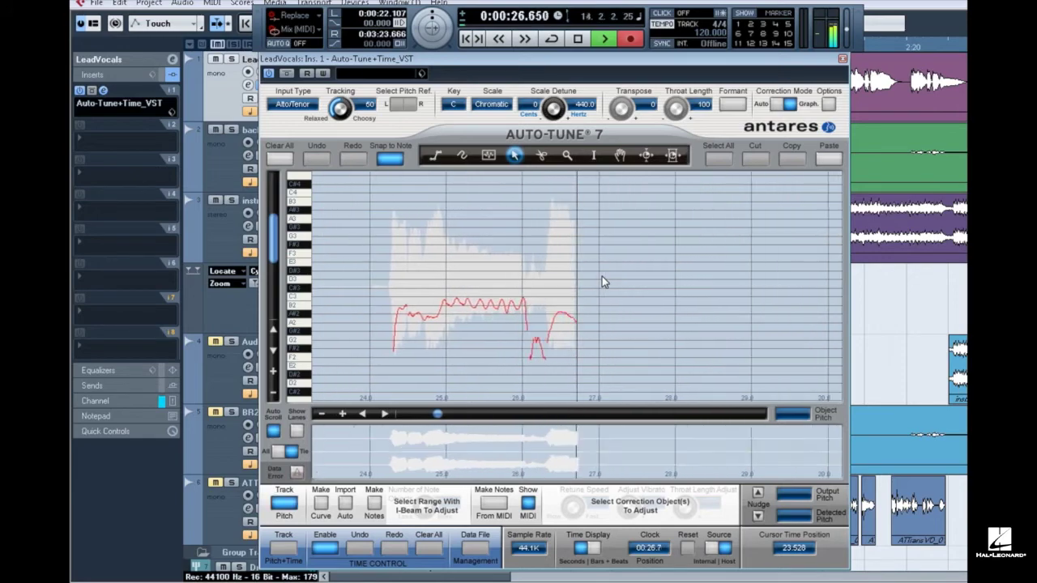
pyautogui.click(577, 39)
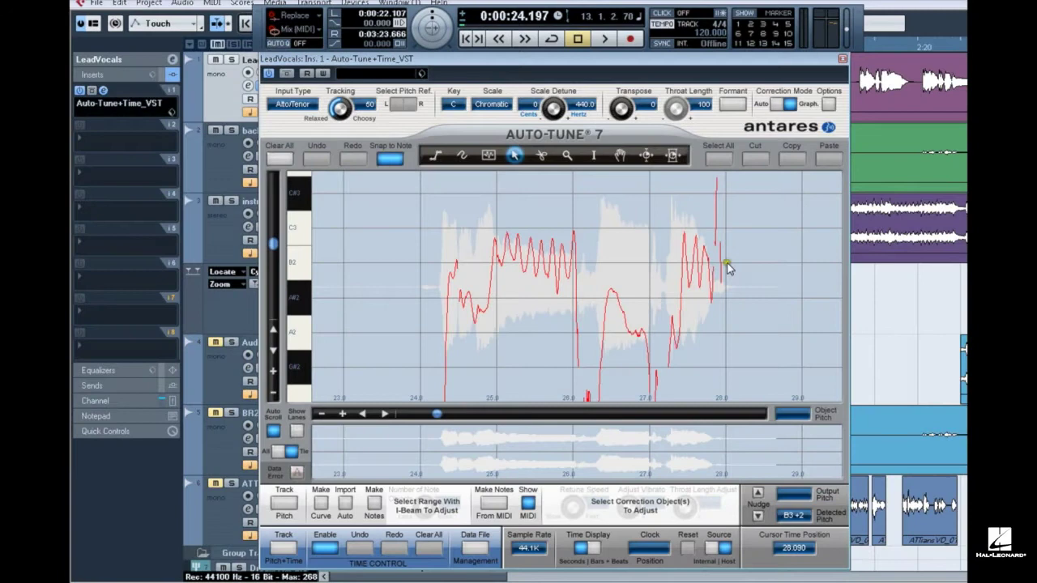
pyautogui.click(568, 155)
pyautogui.moveTo(396, 194); pyautogui.dragTo(594, 332)
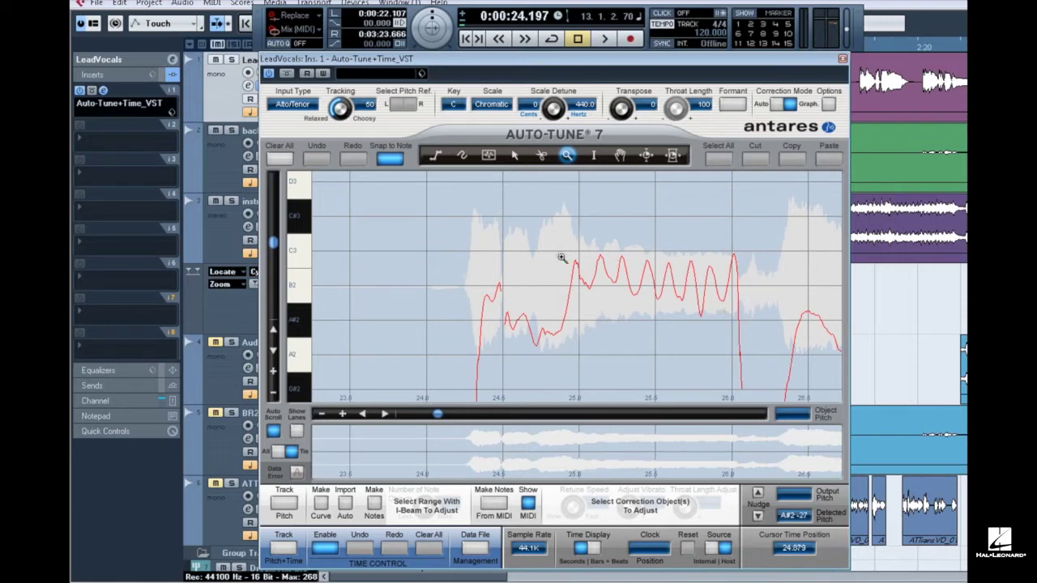
# Step: Enable Formant and draw blue Curve-tool lines along the first two sustained notes
pyautogui.click(463, 157)
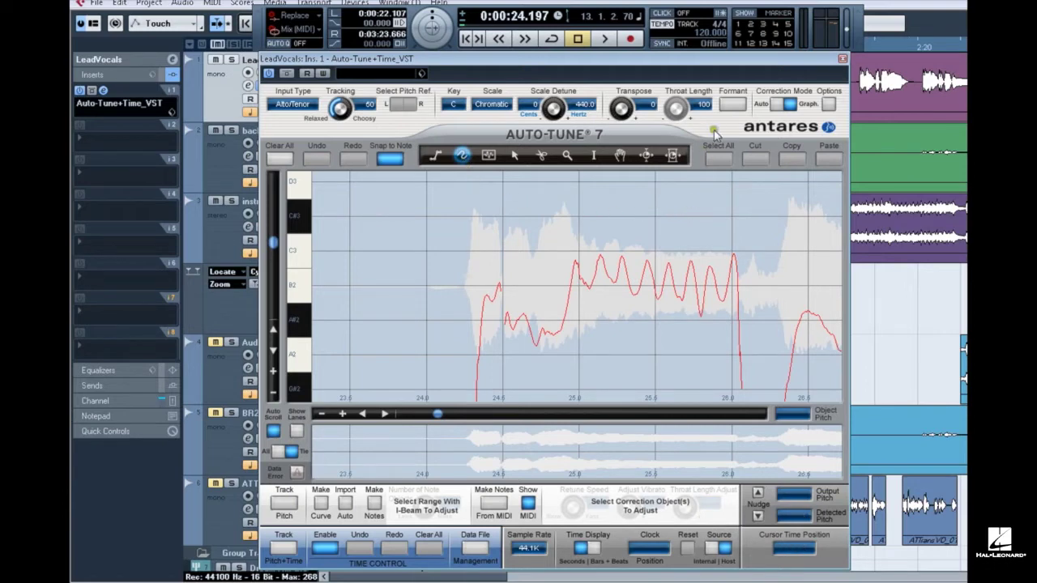
pyautogui.click(728, 107)
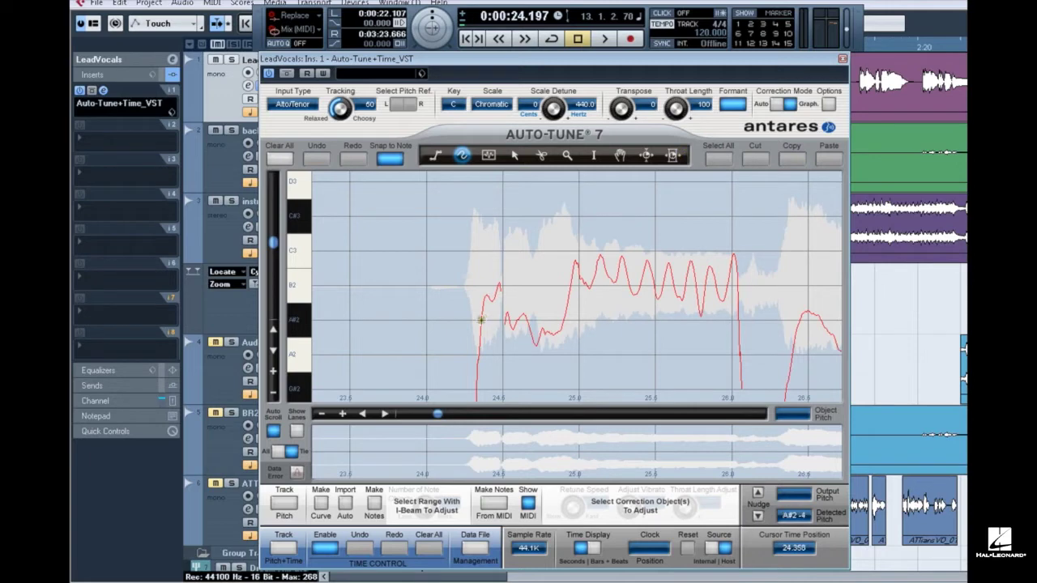
pyautogui.moveTo(484, 292); pyautogui.dragTo(502, 283)
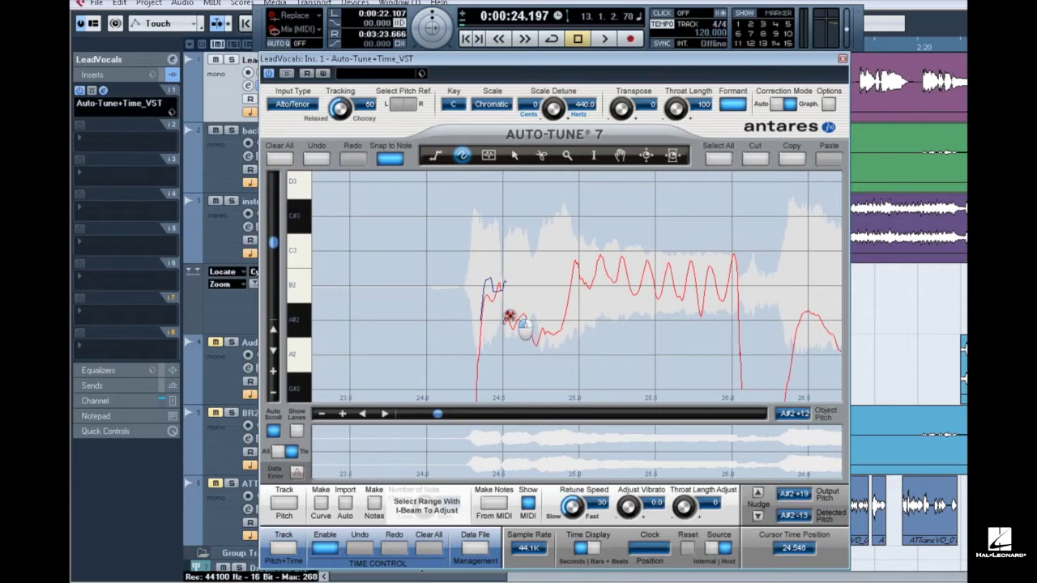
pyautogui.moveTo(513, 322)
pyautogui.mouseDown()
pyautogui.moveTo(539, 313)
pyautogui.moveTo(564, 322)
pyautogui.moveTo(569, 283)
pyautogui.moveTo(594, 274)
pyautogui.moveTo(624, 275)
pyautogui.moveTo(632, 289)
pyautogui.moveTo(641, 280)
pyautogui.moveTo(737, 286)
pyautogui.mouseUp()
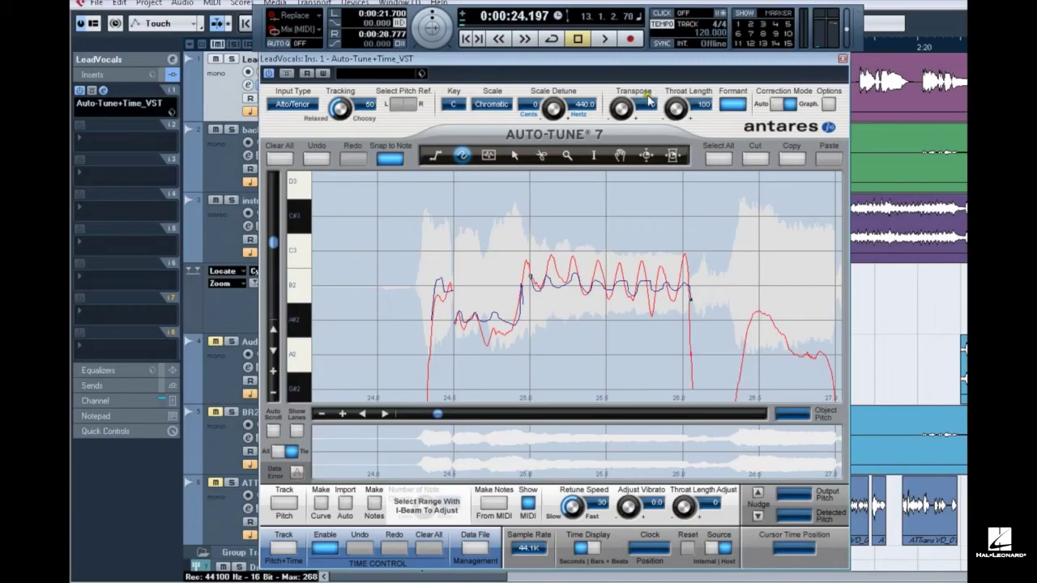
pyautogui.press('space')
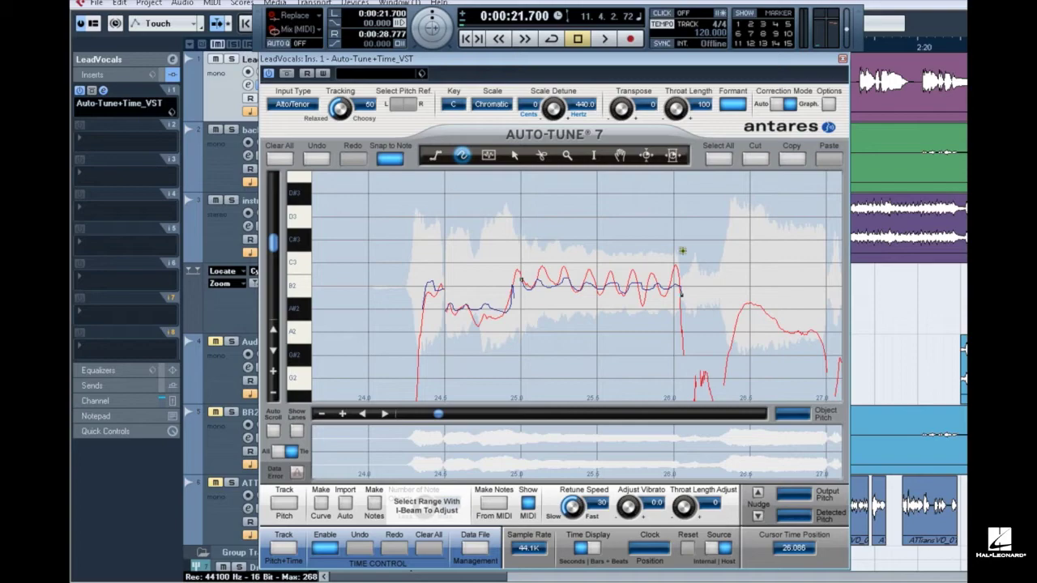
pyautogui.click(514, 155)
pyautogui.scroll(-2, 568, 299)
pyautogui.scroll(-1, 567, 298)
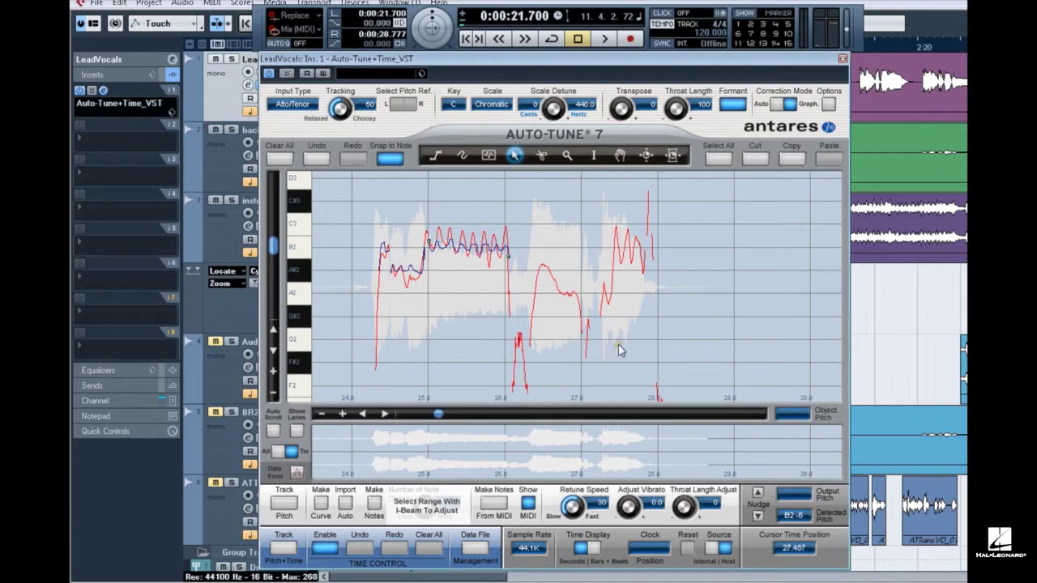
pyautogui.click(273, 372)
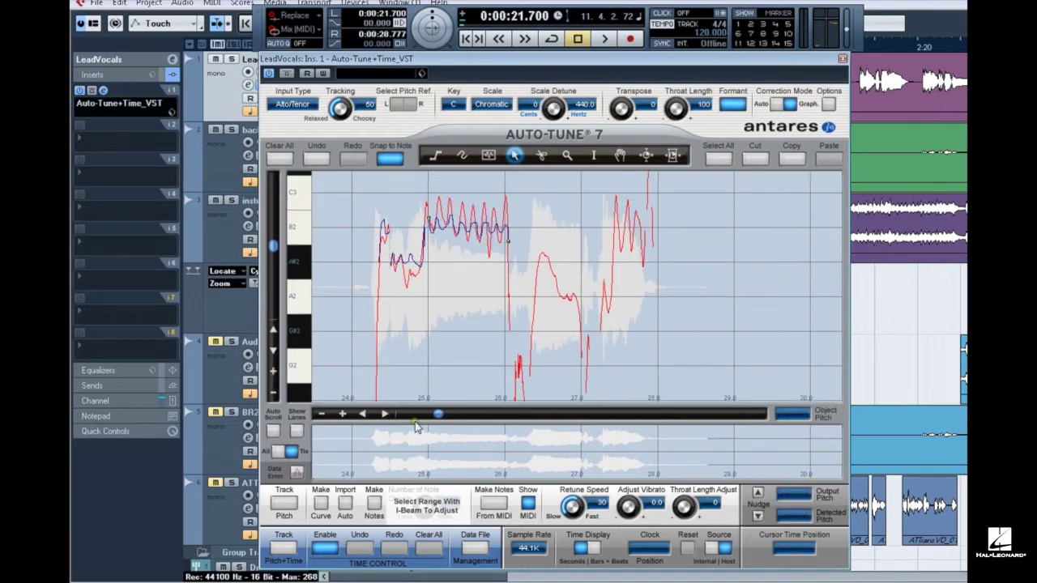
# Step: Zoom in horizontally and select the later part of the phrase to make it into curves
pyautogui.click(342, 414)
pyautogui.scroll(1, 676, 308)
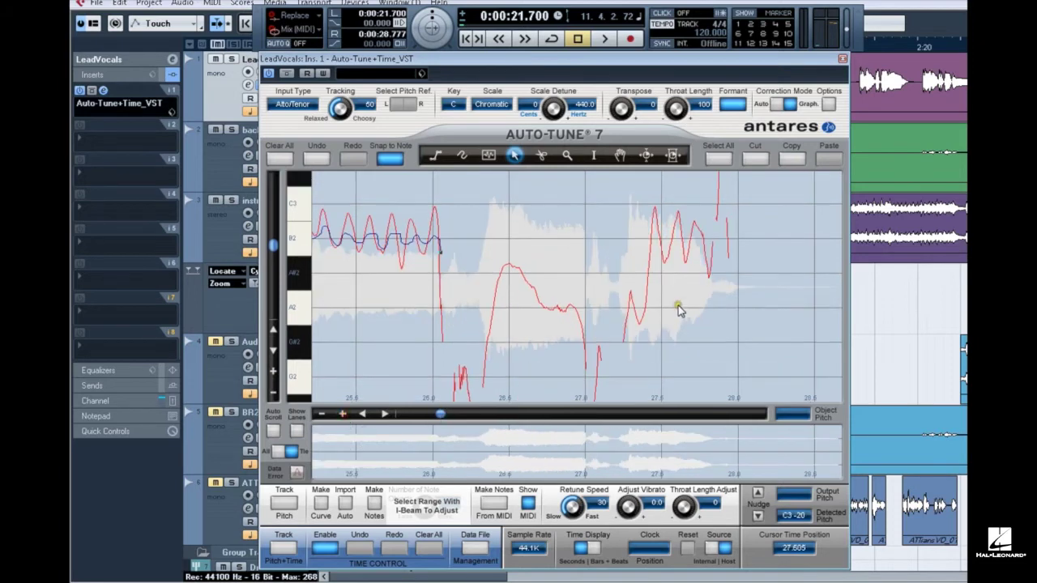
pyautogui.scroll(1, 656, 332)
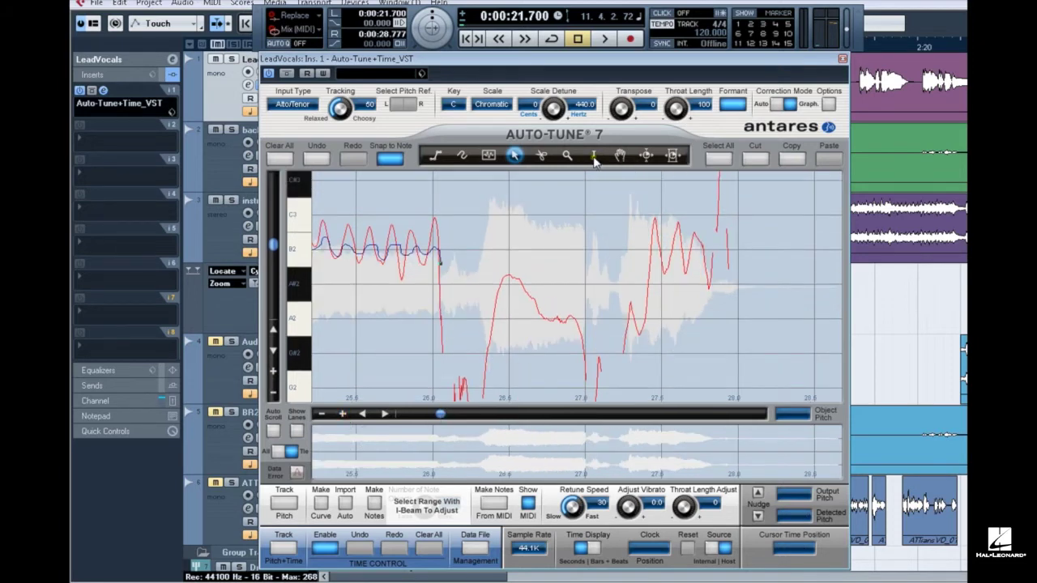
pyautogui.click(594, 157)
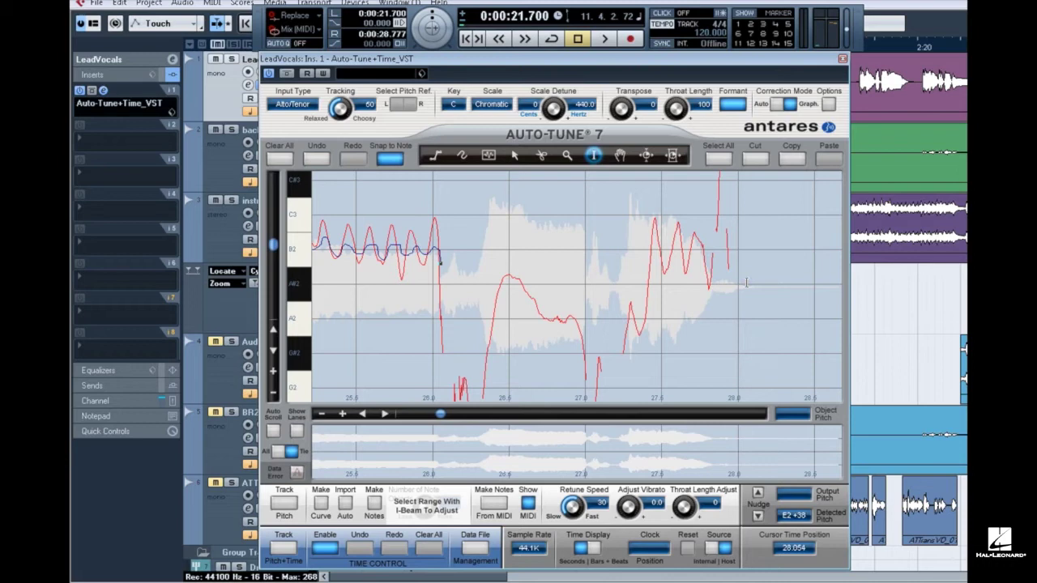
pyautogui.moveTo(741, 283); pyautogui.dragTo(445, 286)
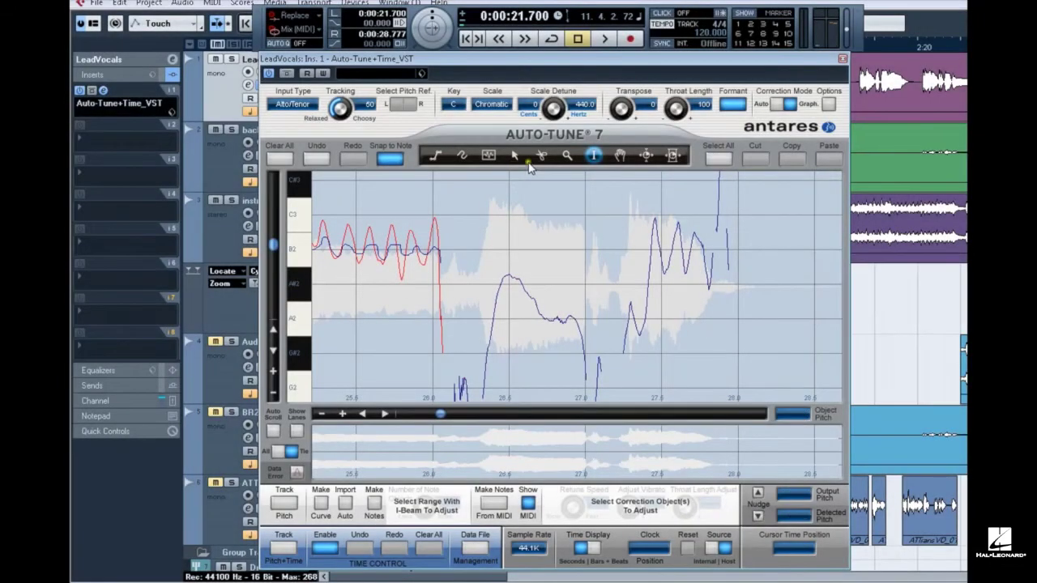
pyautogui.click(542, 154)
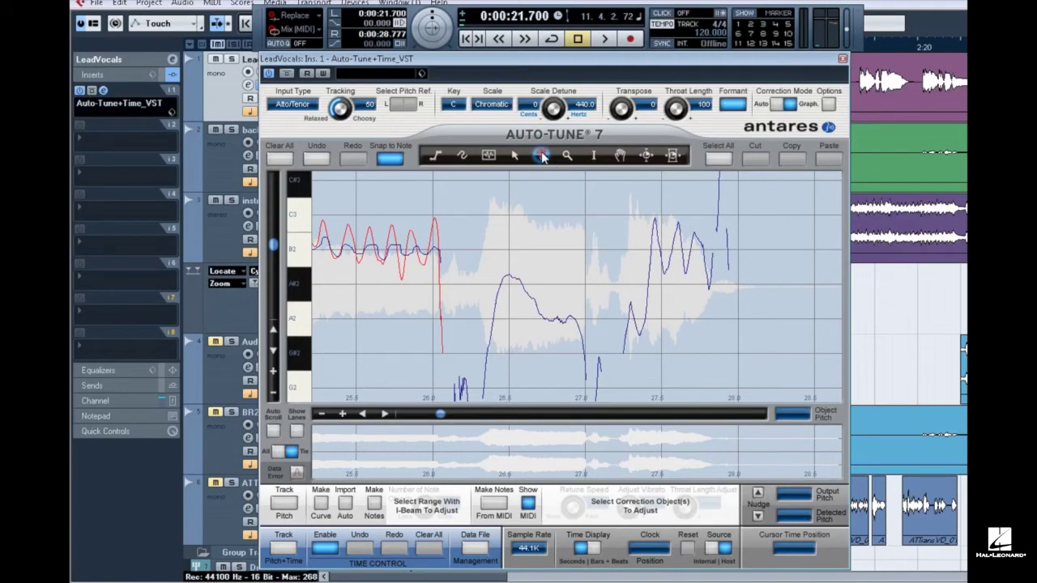
# Step: Widen the pitch view and lift the middle curve segment and its low anchor toward A#2
pyautogui.click(273, 395)
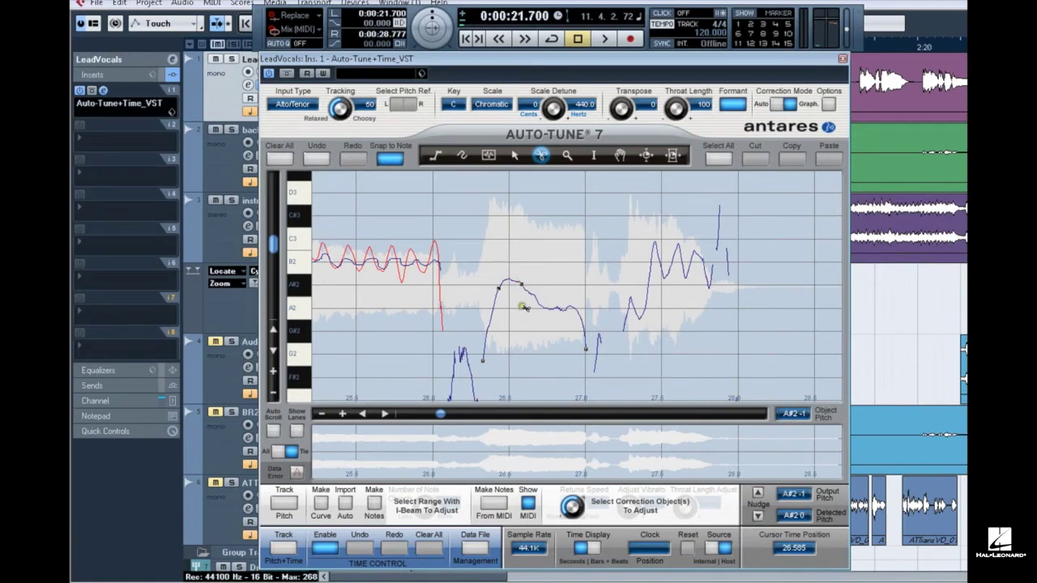
pyautogui.click(515, 158)
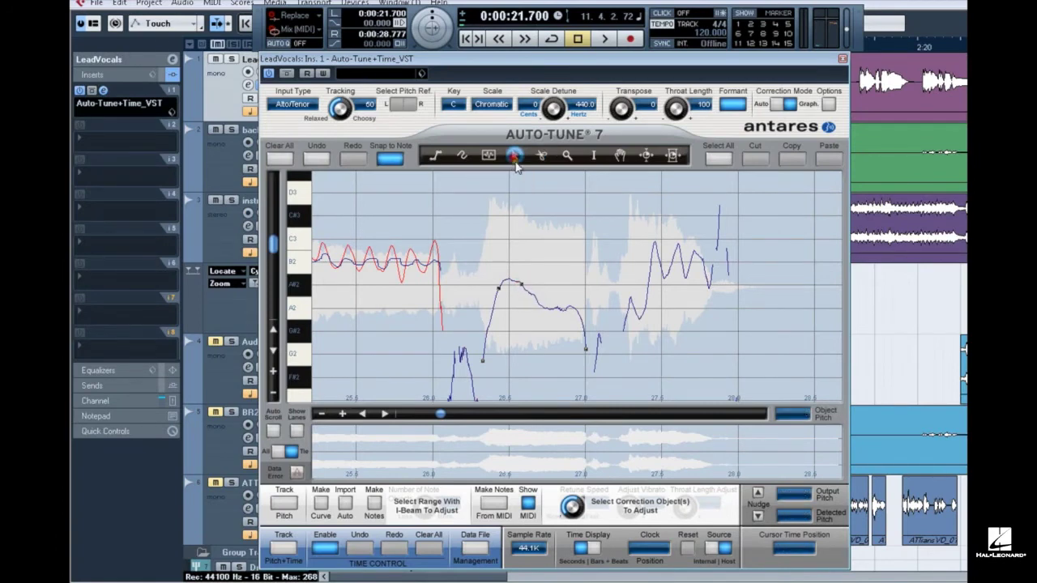
pyautogui.moveTo(586, 348); pyautogui.dragTo(586, 304)
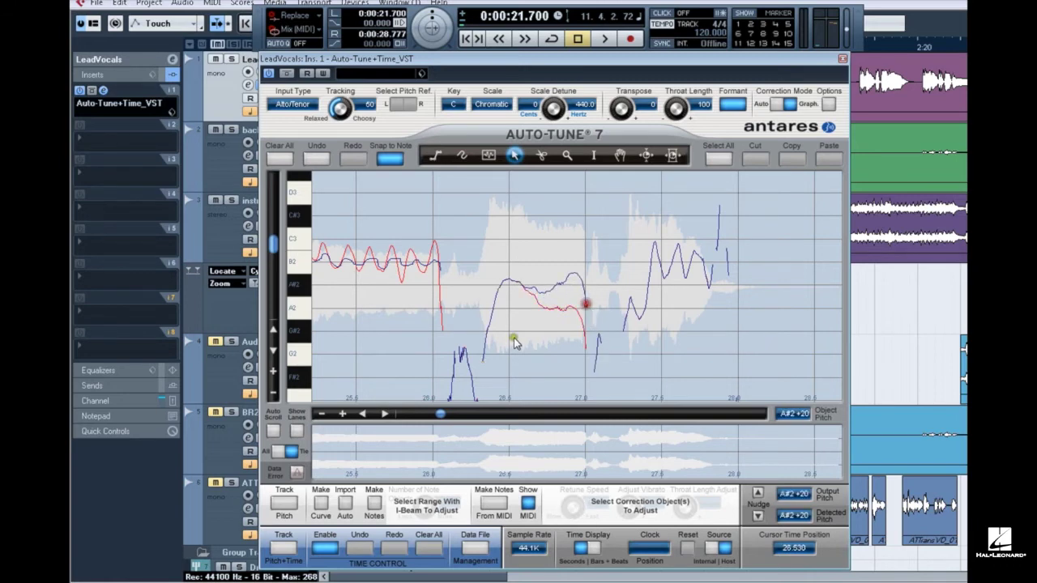
pyautogui.click(483, 353)
pyautogui.moveTo(483, 362); pyautogui.dragTo(475, 294)
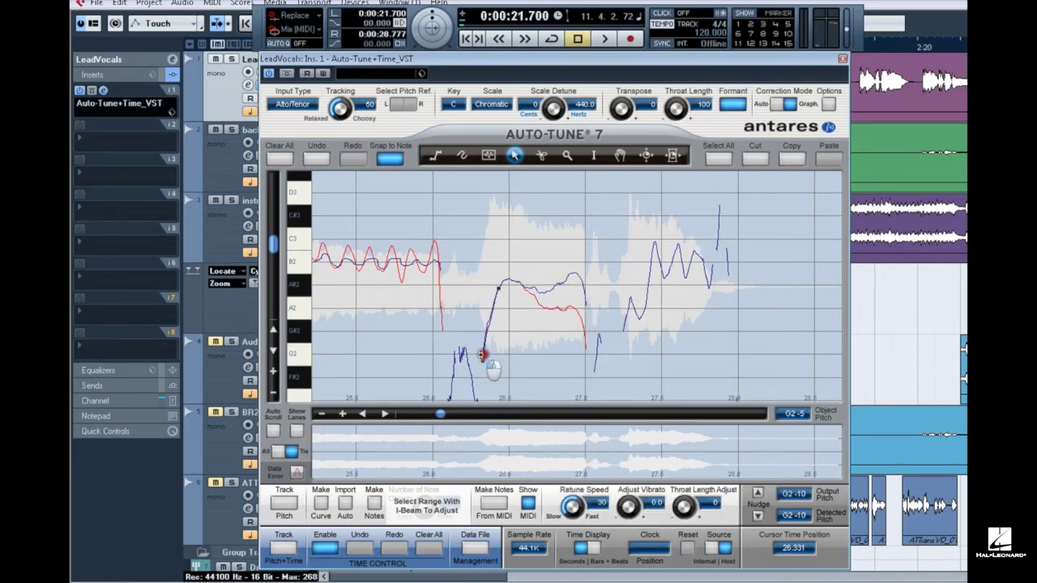
pyautogui.click(475, 295)
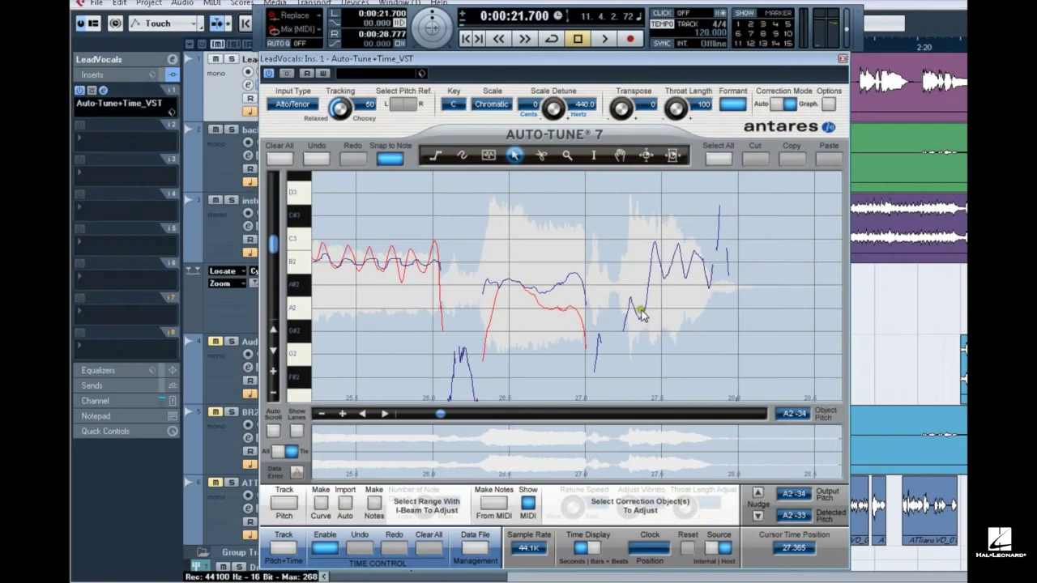
# Step: Reshape the late curve: starting anchor up to A2, peak down toward B2
pyautogui.click(640, 311)
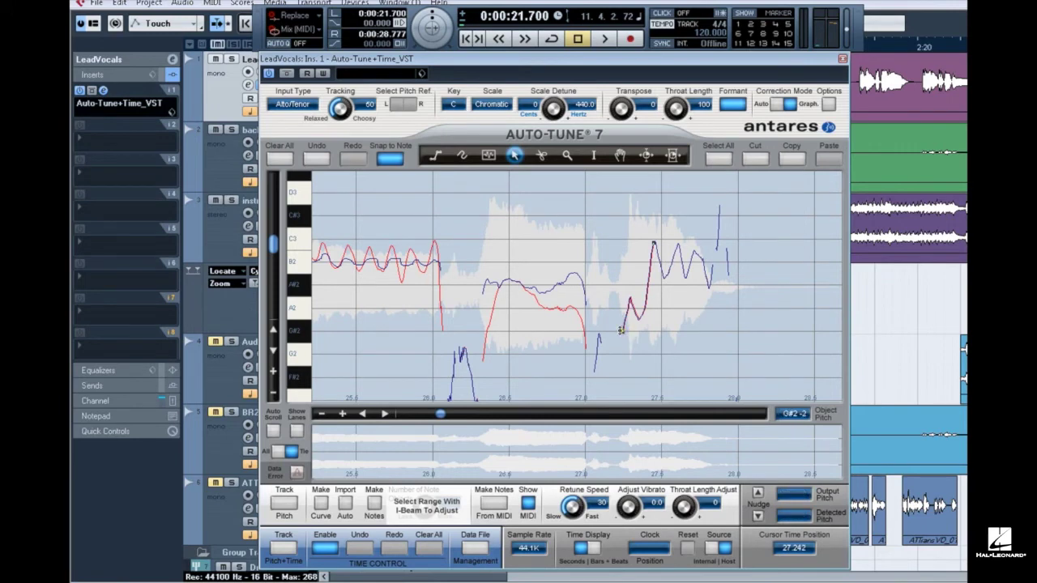
pyautogui.moveTo(621, 331); pyautogui.dragTo(621, 325)
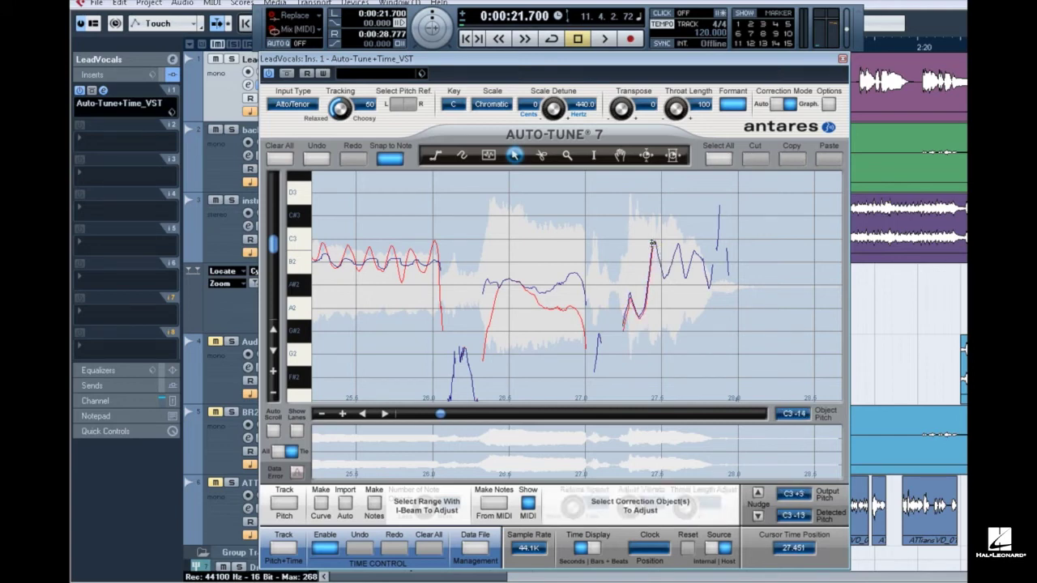
pyautogui.moveTo(652, 244); pyautogui.dragTo(660, 258)
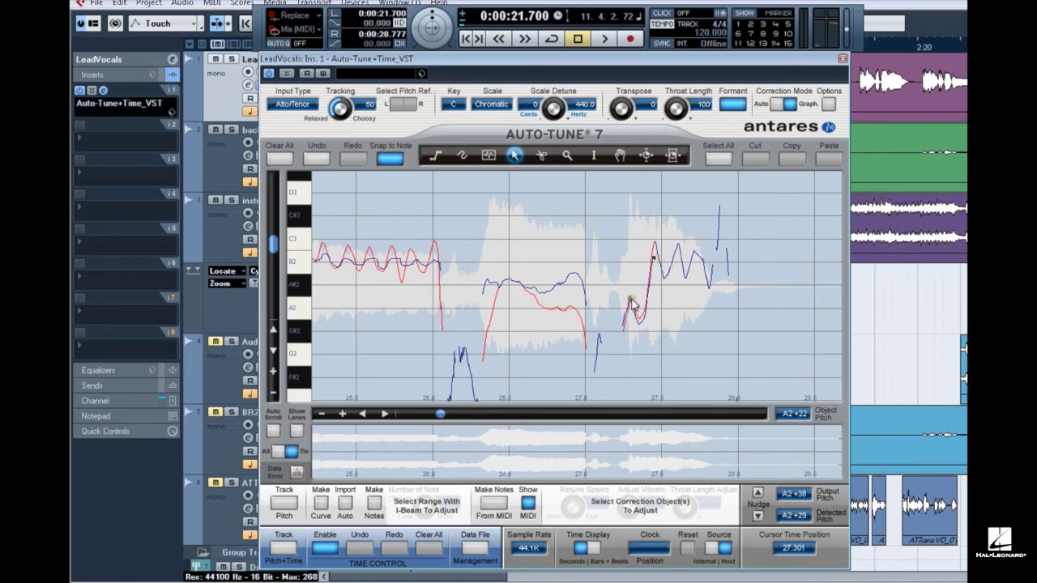
pyautogui.moveTo(632, 304); pyautogui.dragTo(655, 332)
pyautogui.click(662, 318)
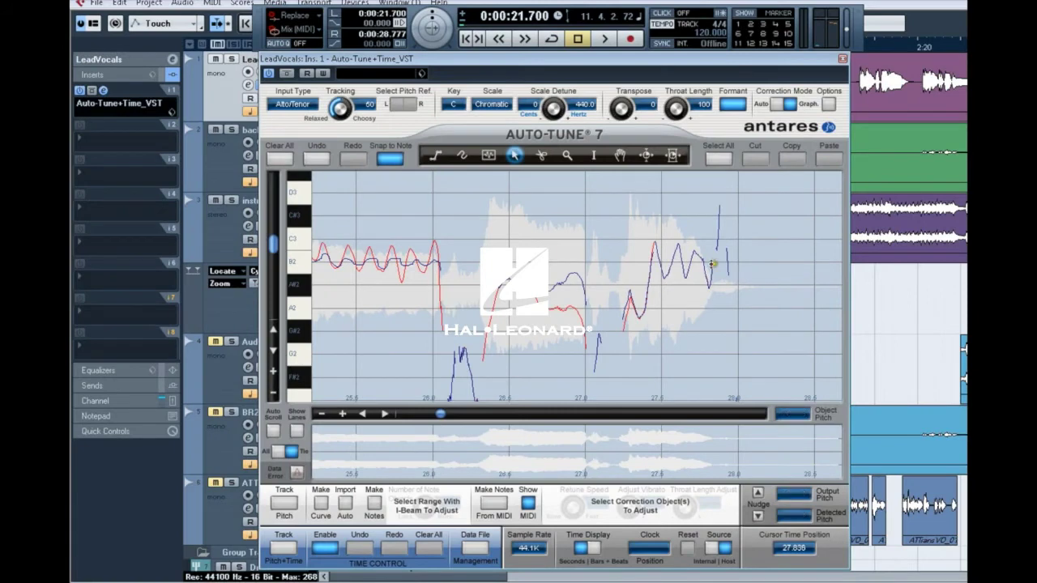
# Step: Replay the corrected phrase from its start using Record and Stop on the host transport
pyautogui.click(714, 258)
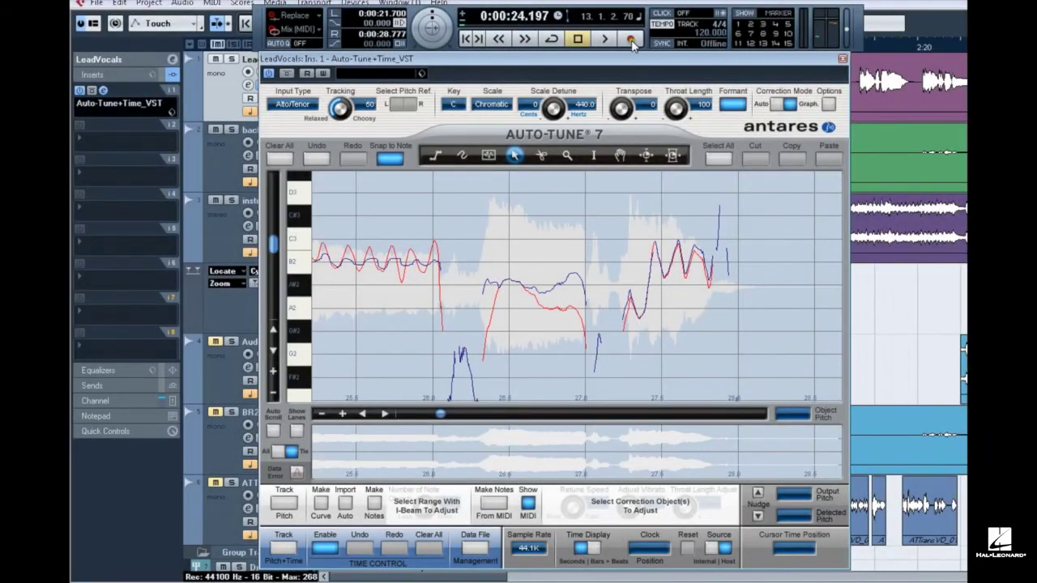
pyautogui.click(631, 39)
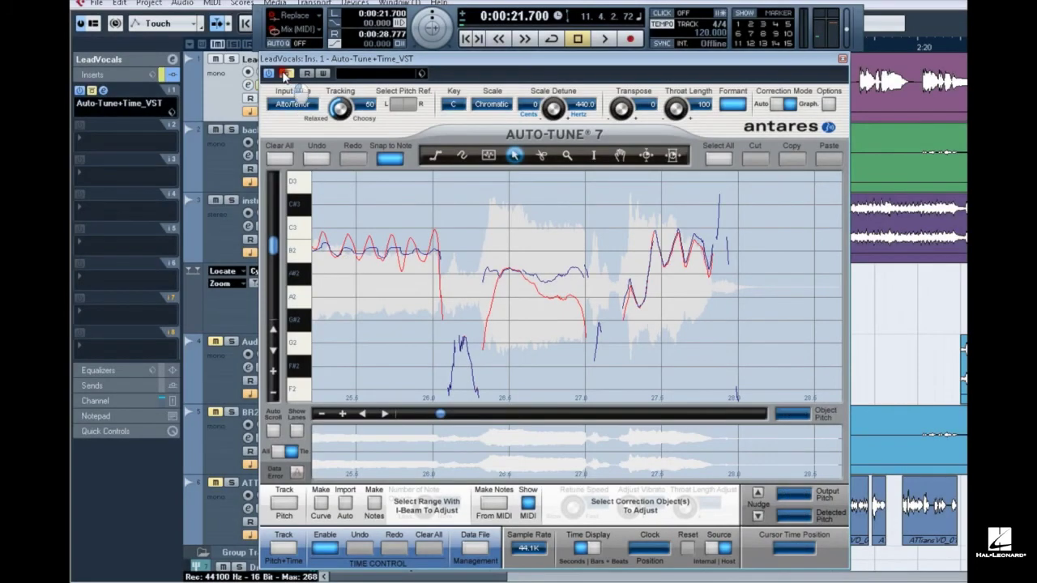
pyautogui.click(628, 38)
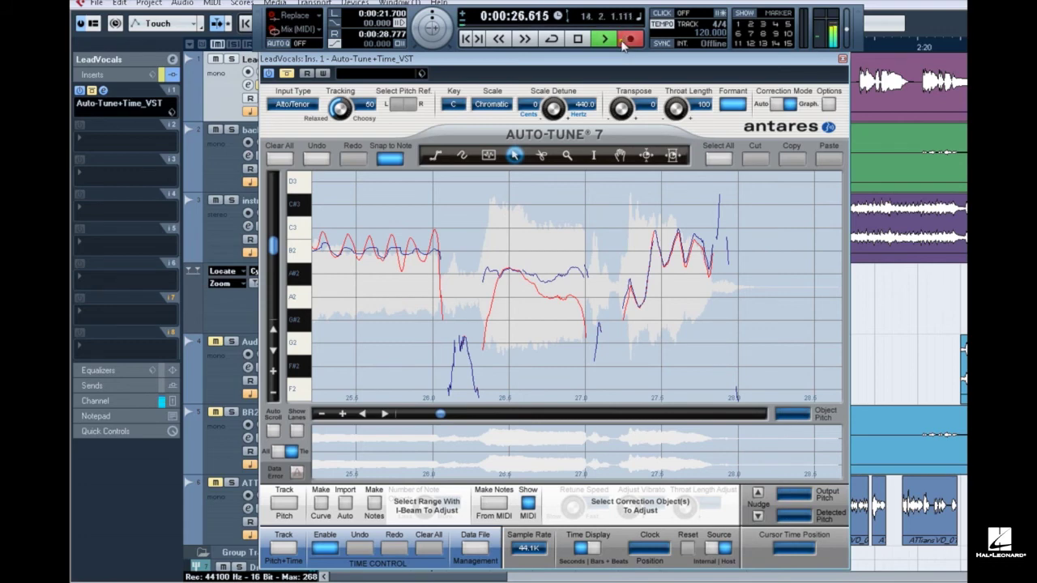
pyautogui.click(579, 41)
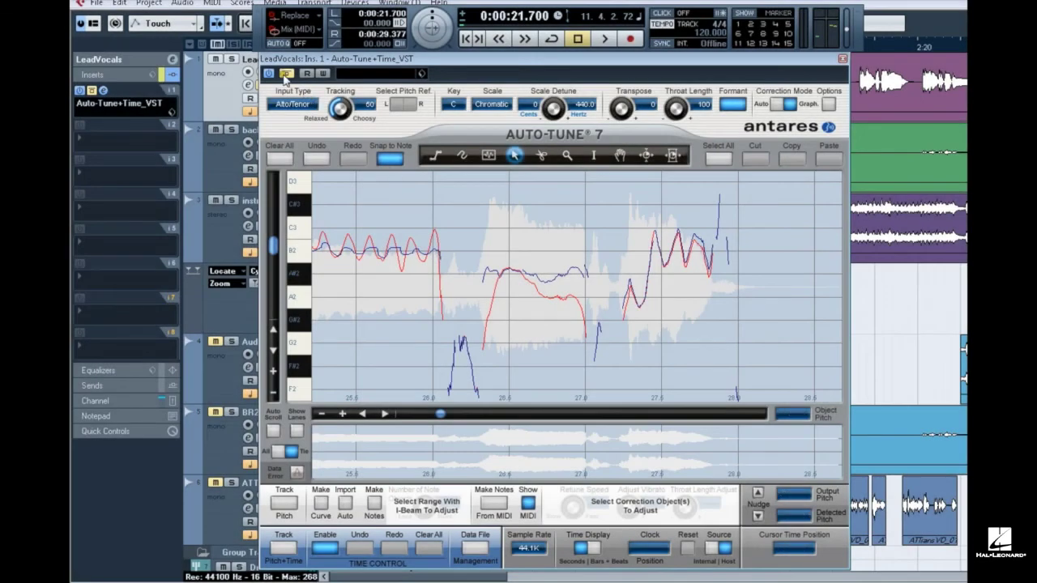
pyautogui.click(628, 41)
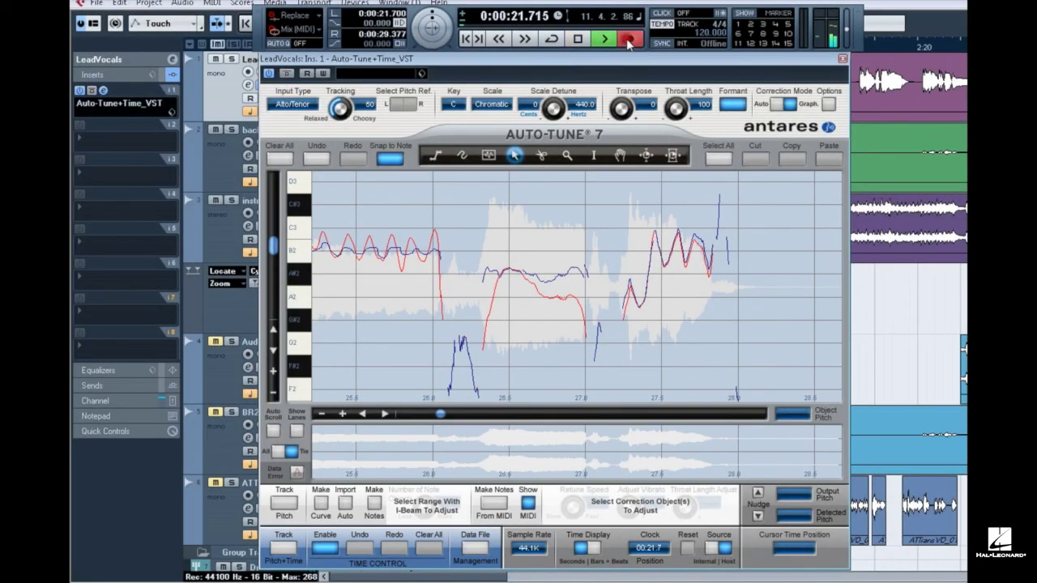